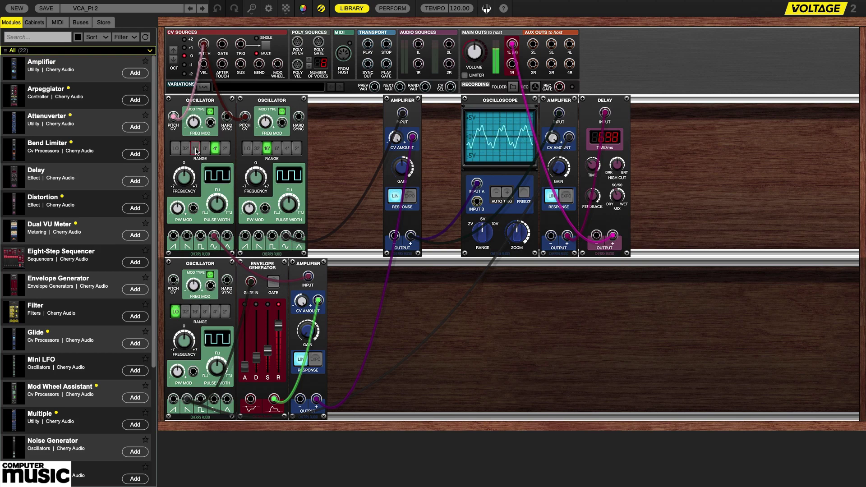
# Start a new patch with one Amplifier, moved right, its + output cabled to main out 1L (M)
pyautogui.click(17, 9)
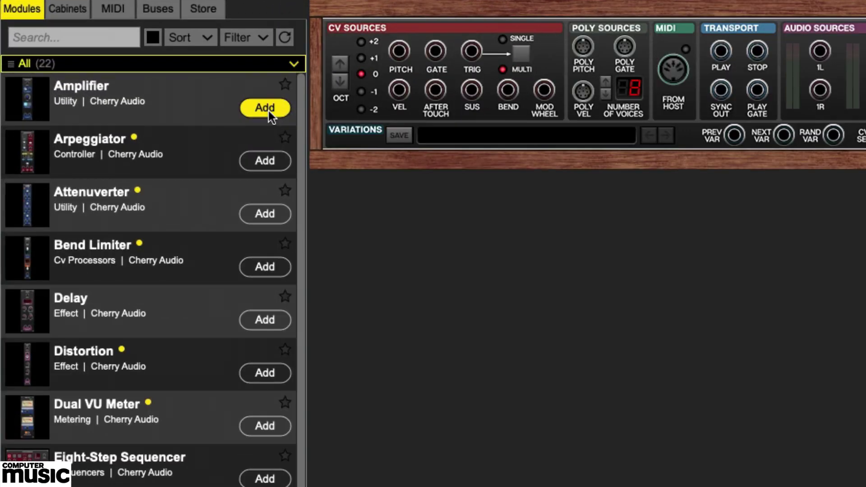
pyautogui.click(136, 75)
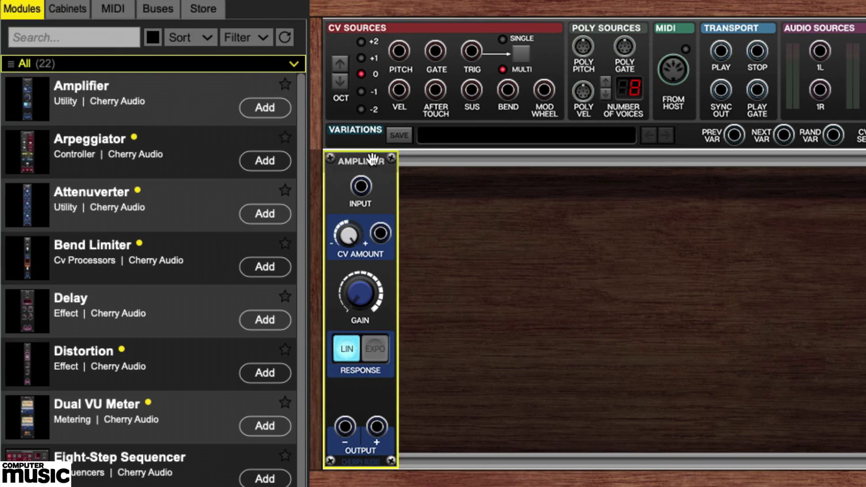
pyautogui.moveTo(372, 160); pyautogui.dragTo(842, 168)
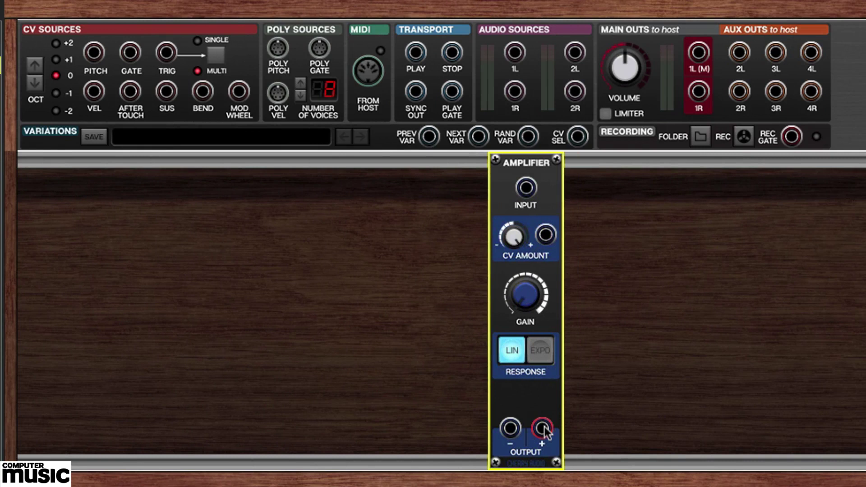
pyautogui.moveTo(542, 428); pyautogui.dragTo(700, 53)
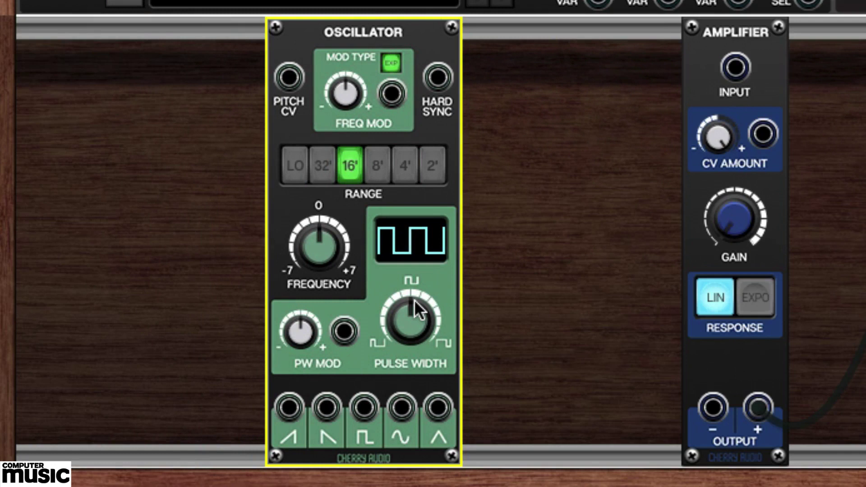
# Cable the Oscillator's sine output into the Amplifier input and raise Amplifier gain to 45.2%
pyautogui.moveTo(401, 407); pyautogui.dragTo(731, 67)
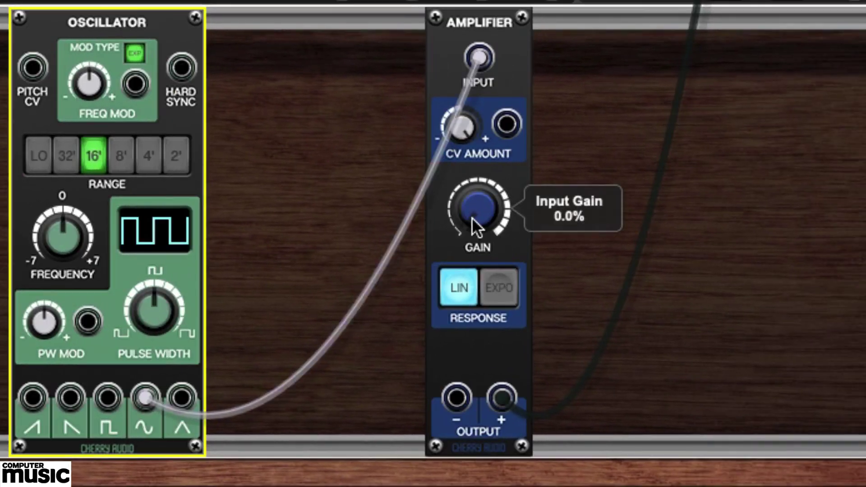
pyautogui.moveTo(589, 226); pyautogui.dragTo(588, 168)
pyautogui.moveTo(473, 163); pyautogui.dragTo(436, 253)
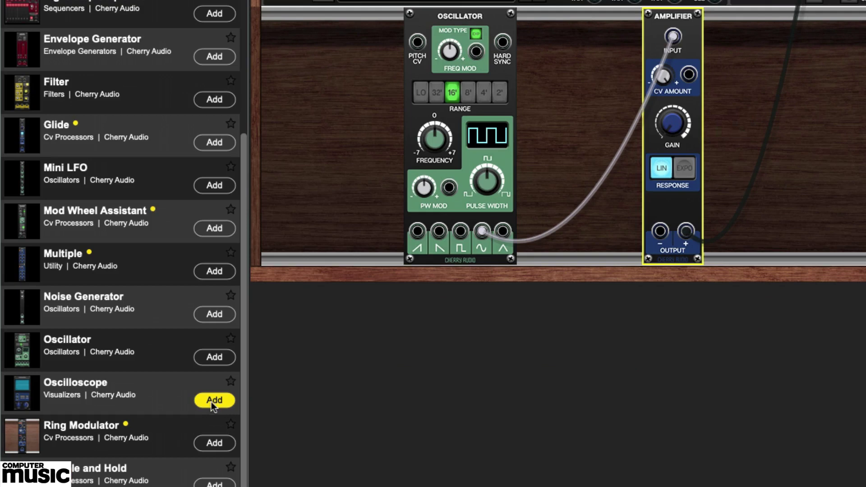
# Place an Oscilloscope right of the Amplifier, feed its output to Input A, and settle gain at 9.9%
pyautogui.click(215, 400)
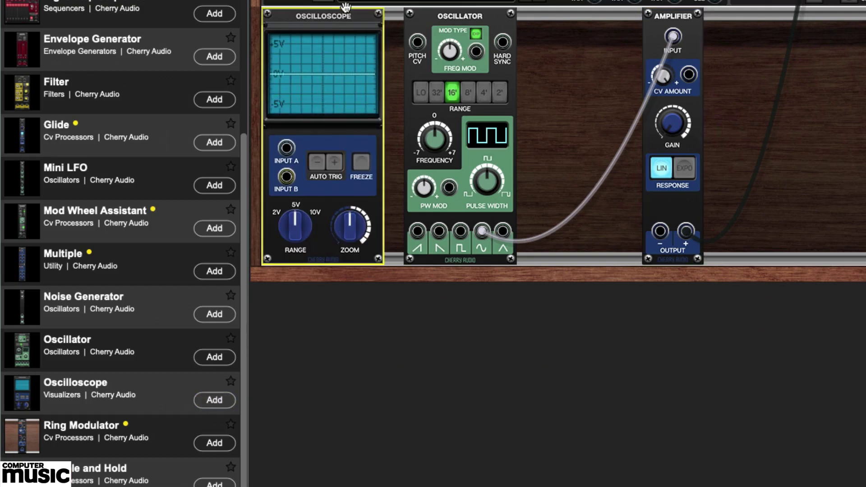
pyautogui.moveTo(334, 19); pyautogui.dragTo(799, 22)
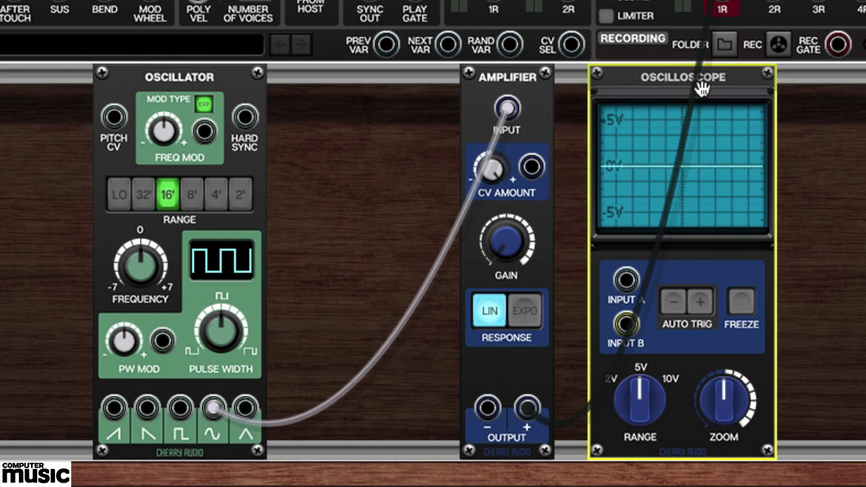
pyautogui.moveTo(526, 405); pyautogui.dragTo(623, 281)
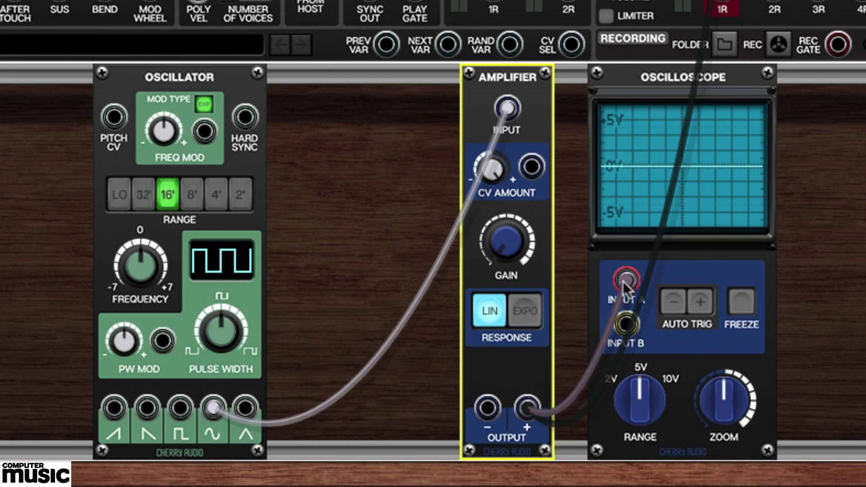
pyautogui.moveTo(498, 254); pyautogui.dragTo(526, 129)
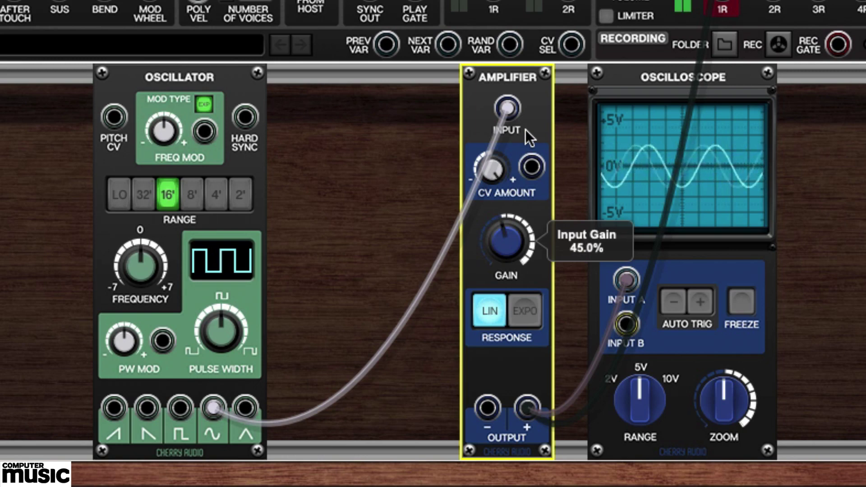
pyautogui.moveTo(526, 129); pyautogui.dragTo(501, 279)
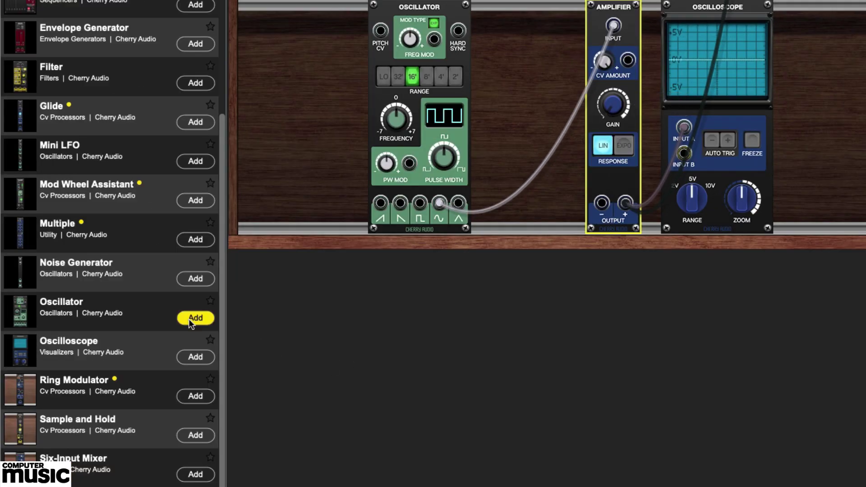
# Add a second Oscillator, set Amplifier CV Amount to 0.0%, and cable its sine into CV Amount
pyautogui.click(191, 317)
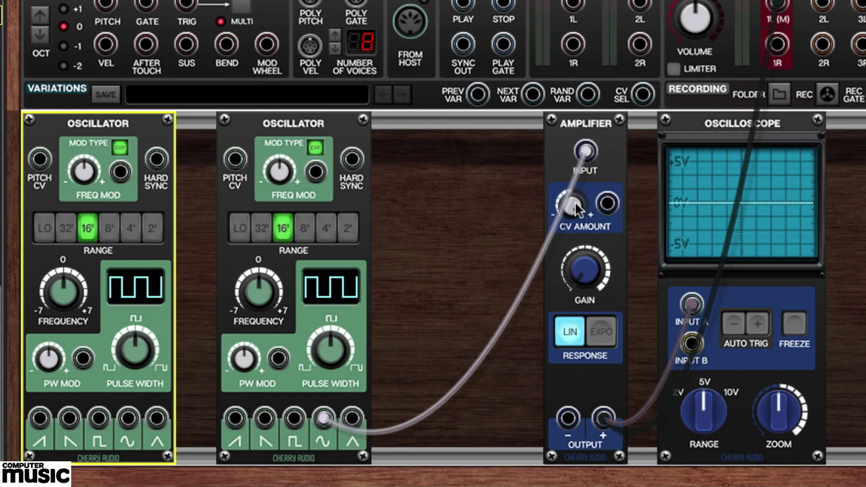
pyautogui.moveTo(574, 202)
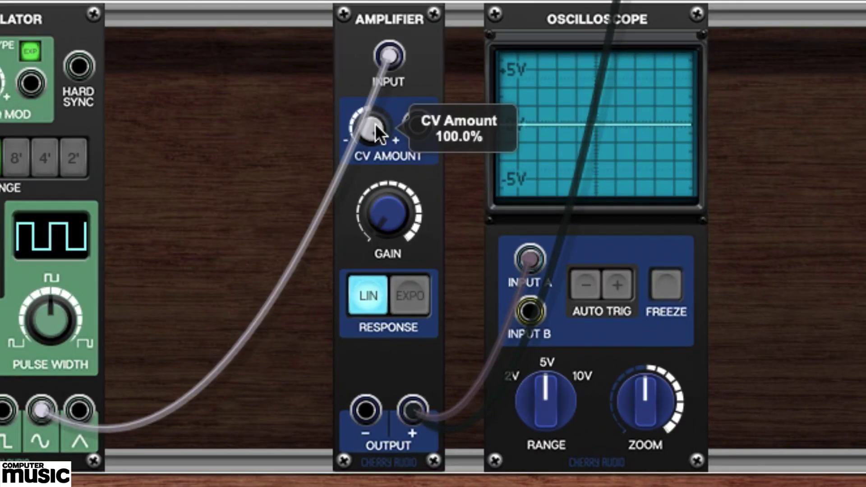
pyautogui.doubleClick(375, 124)
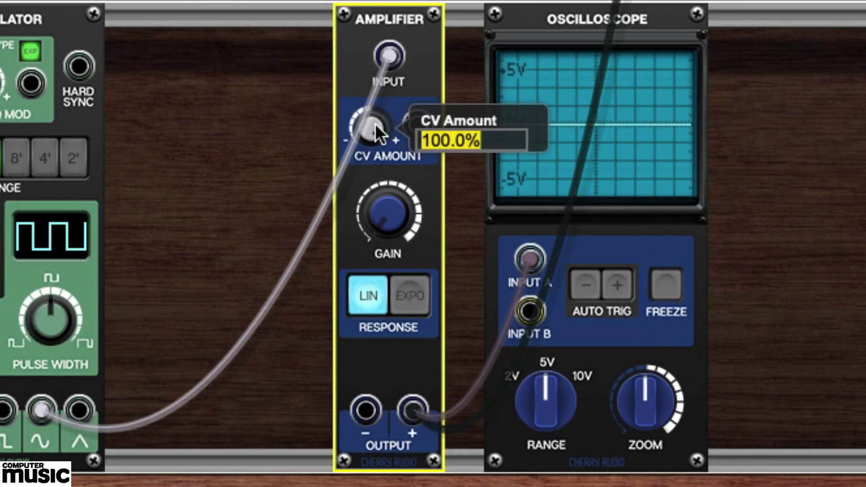
pyautogui.write('0')
pyautogui.press('Return')
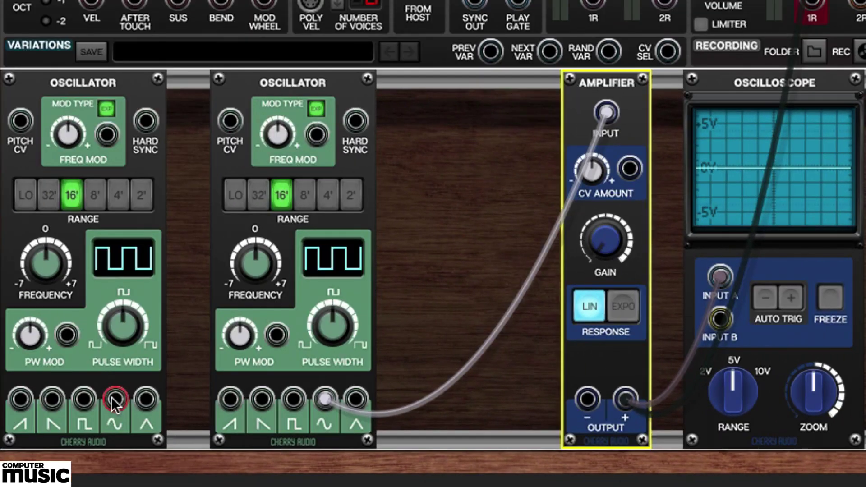
pyautogui.moveTo(115, 403); pyautogui.dragTo(630, 170)
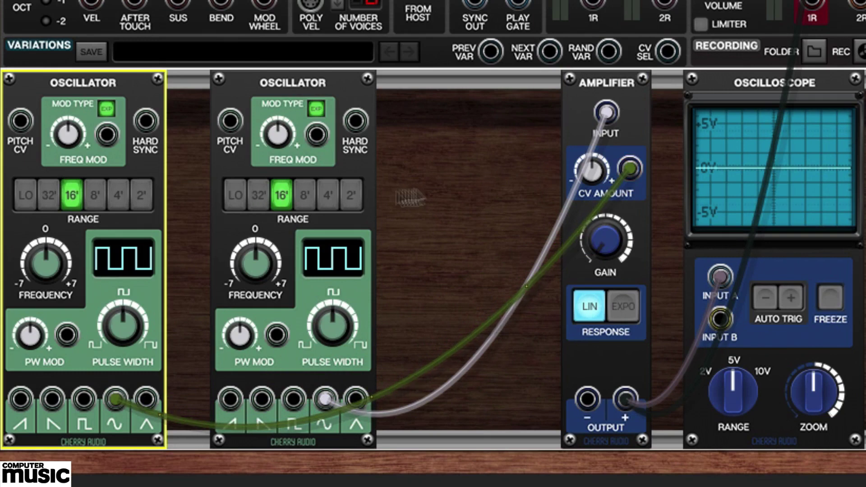
# Set the left Oscillator to 4' range and frequency -3.85, with Amplifier CV Amount at 66.0%
pyautogui.click(117, 198)
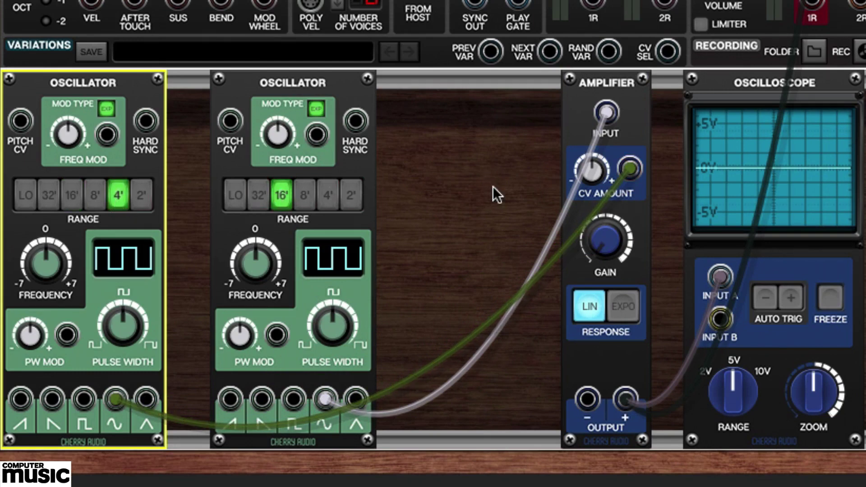
pyautogui.click(591, 180)
pyautogui.moveTo(591, 180); pyautogui.dragTo(596, 88)
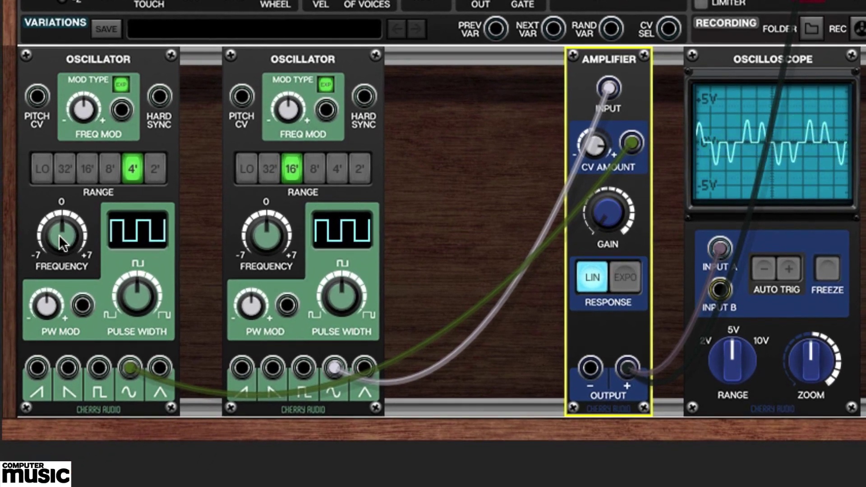
pyautogui.click(42, 260)
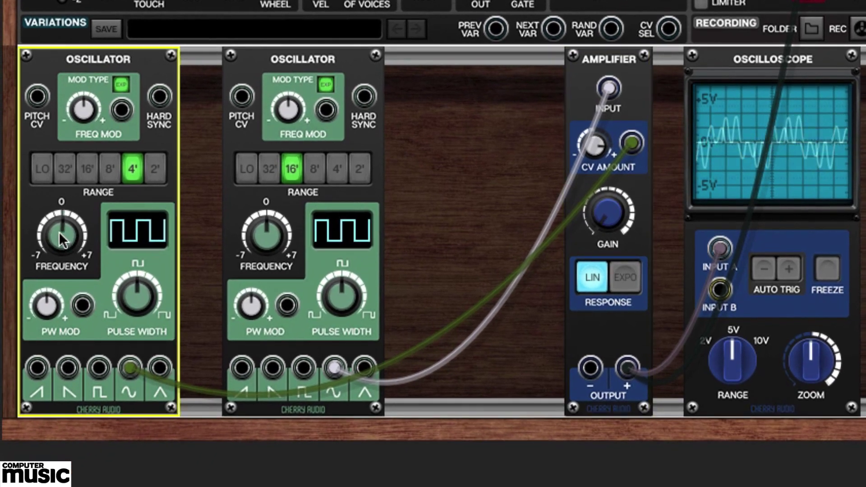
pyautogui.moveTo(60, 215); pyautogui.dragTo(50, 322)
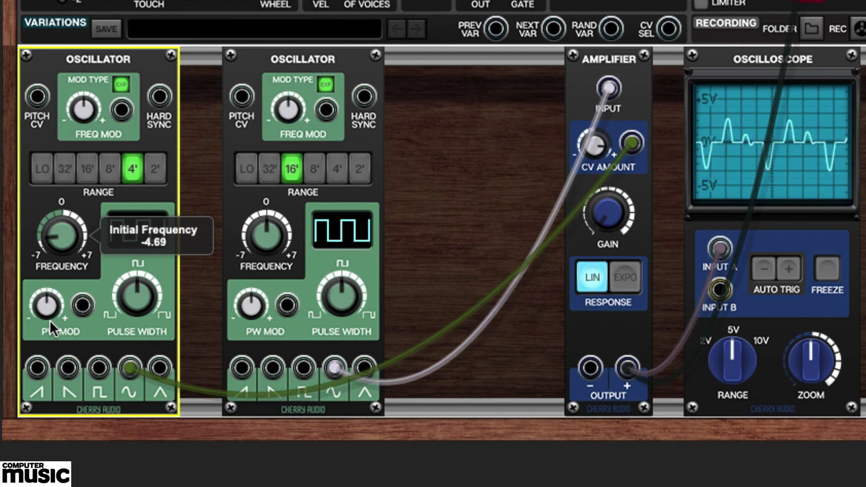
pyautogui.moveTo(49, 318); pyautogui.dragTo(69, 174)
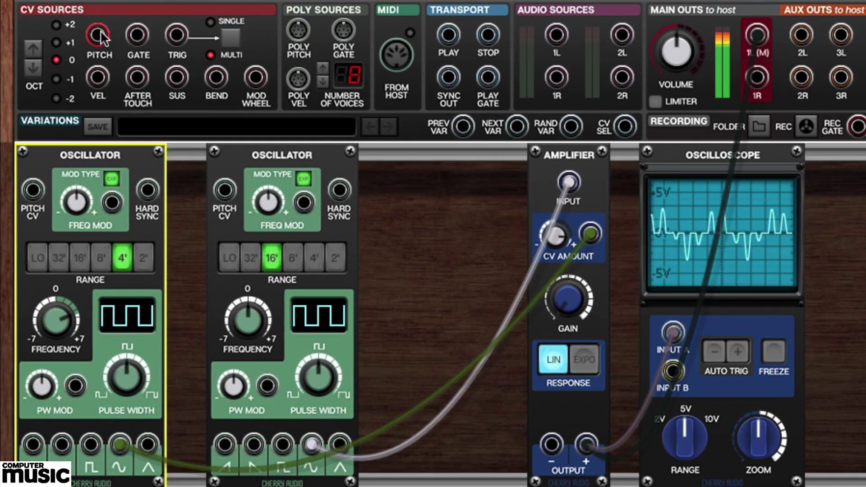
# Patch the CV Sources Pitch output into the second Oscillator's Pitch CV input
pyautogui.moveTo(97, 35); pyautogui.dragTo(222, 191)
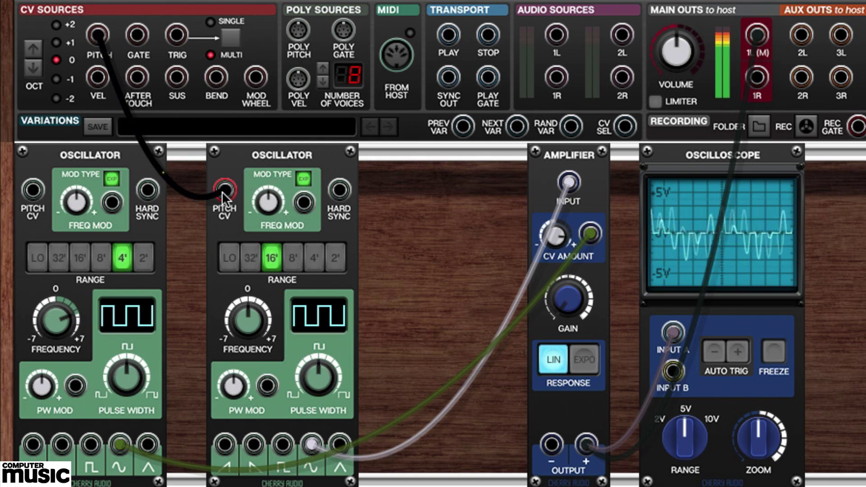
pyautogui.moveTo(222, 191); pyautogui.dragTo(222, 191)
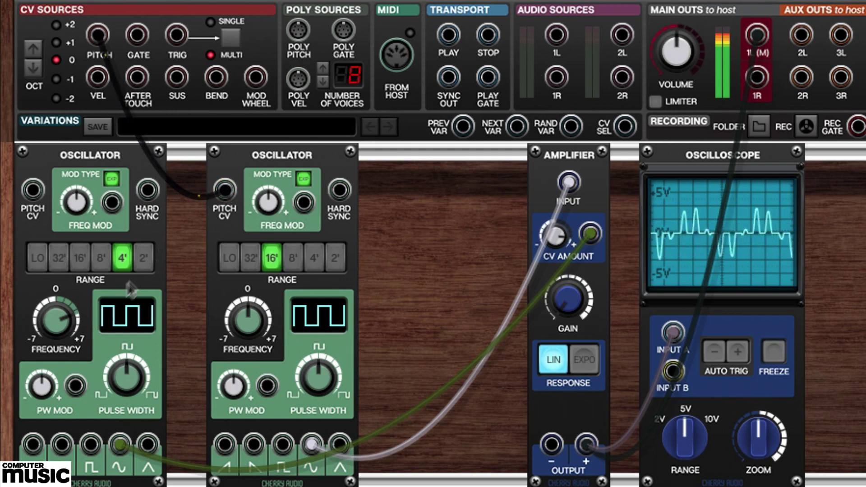
# Set the left Oscillator's frequency to 0.00 and cable CV Sources Pitch into its Pitch CV input
pyautogui.doubleClick(63, 312)
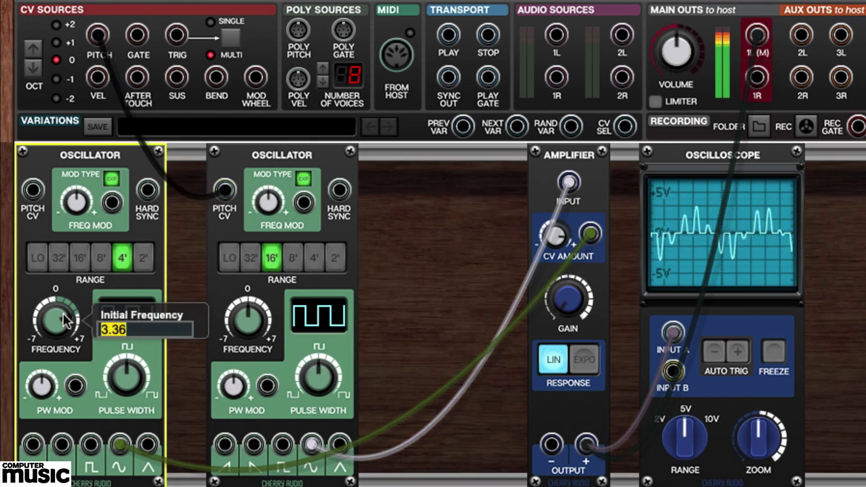
pyautogui.write('0')
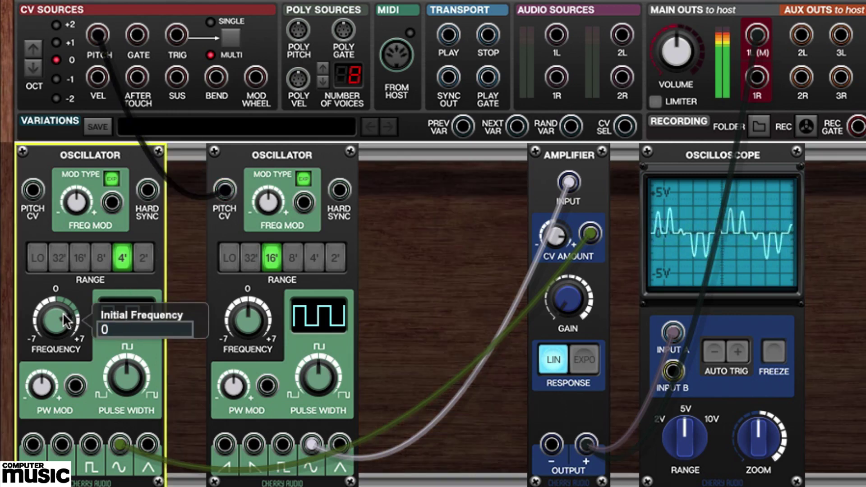
pyautogui.press('Return')
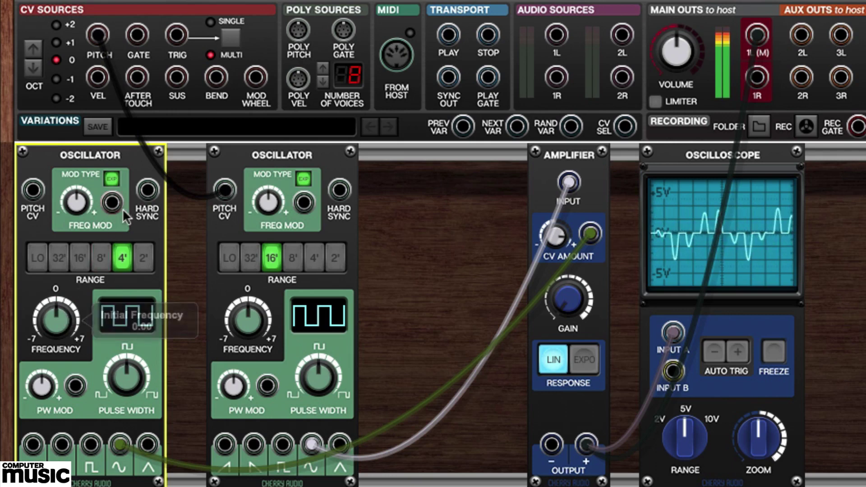
pyautogui.click(98, 38)
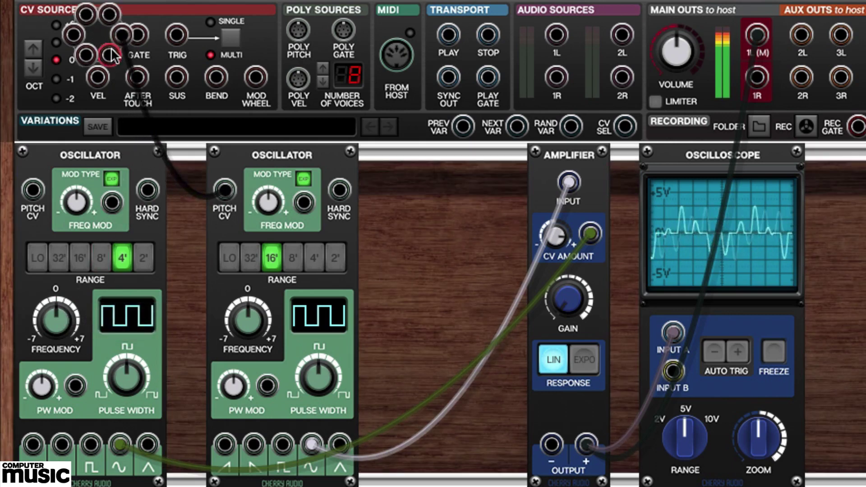
pyautogui.moveTo(109, 55); pyautogui.dragTo(38, 193)
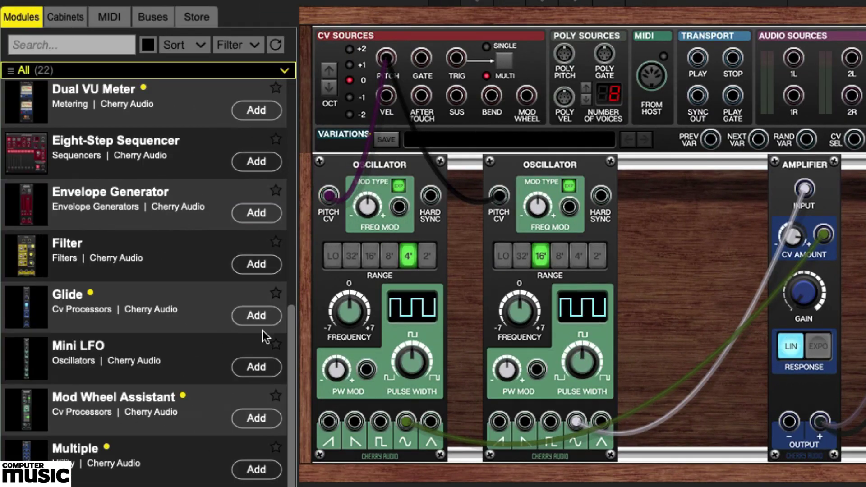
# Add a second Amplifier after the Oscilloscope and unplug the first Amplifier from main out 1L
pyautogui.moveTo(290, 343); pyautogui.dragTo(290, 118)
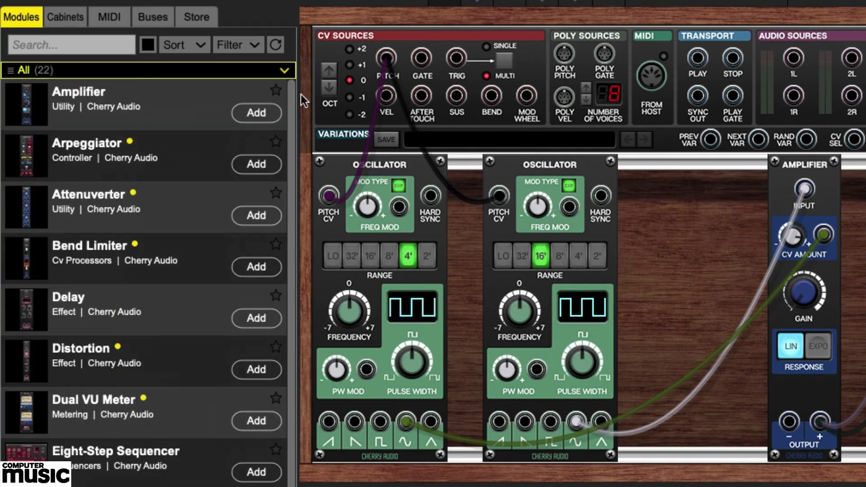
pyautogui.click(256, 113)
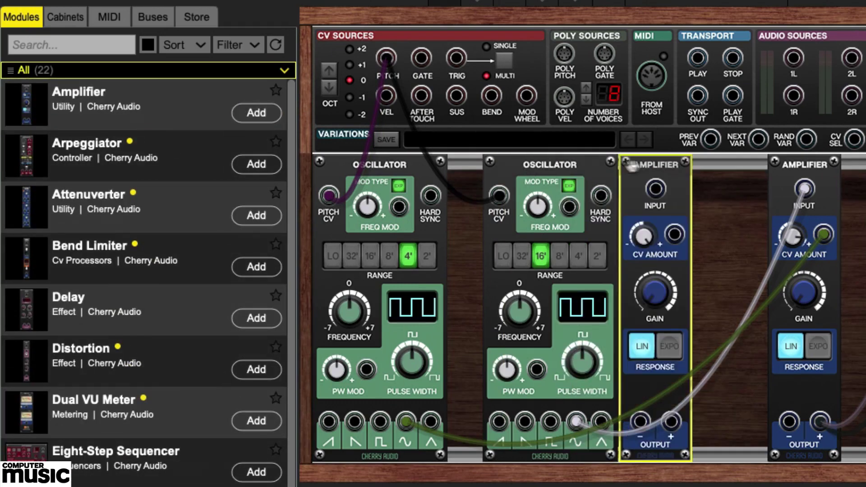
pyautogui.moveTo(661, 166); pyautogui.dragTo(865, 165)
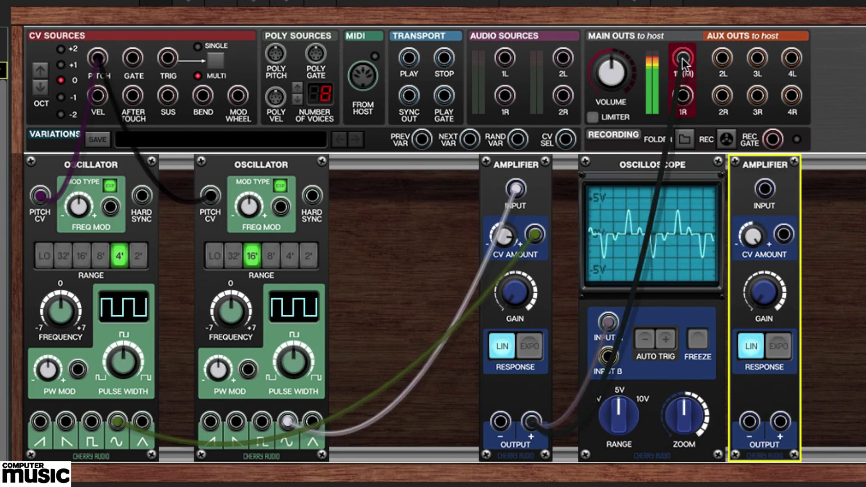
pyautogui.moveTo(683, 58); pyautogui.dragTo(694, 63)
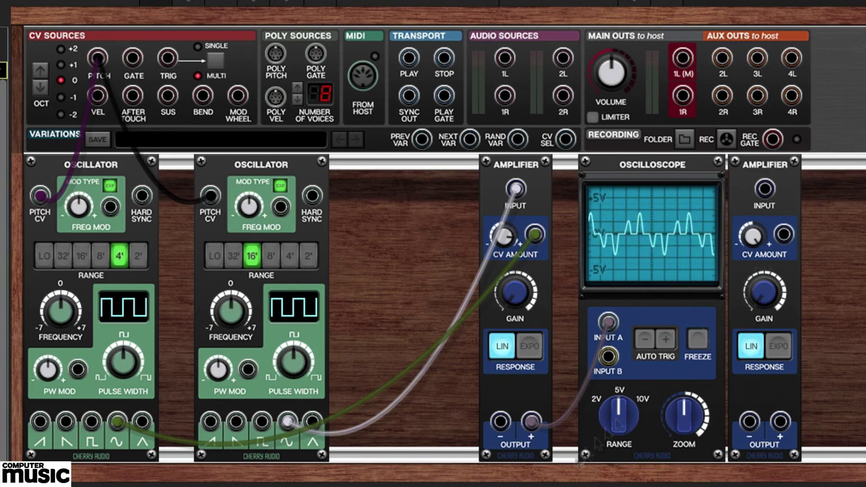
# Route the first Amplifier's output into the second Amplifier, and its output to main out 1L (M)
pyautogui.click(531, 423)
pyautogui.moveTo(532, 424); pyautogui.dragTo(764, 190)
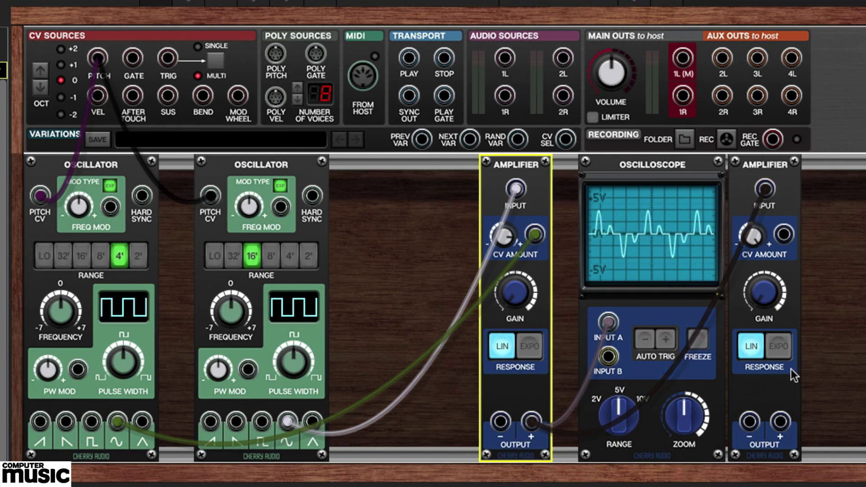
pyautogui.click(780, 422)
pyautogui.moveTo(780, 422); pyautogui.dragTo(685, 67)
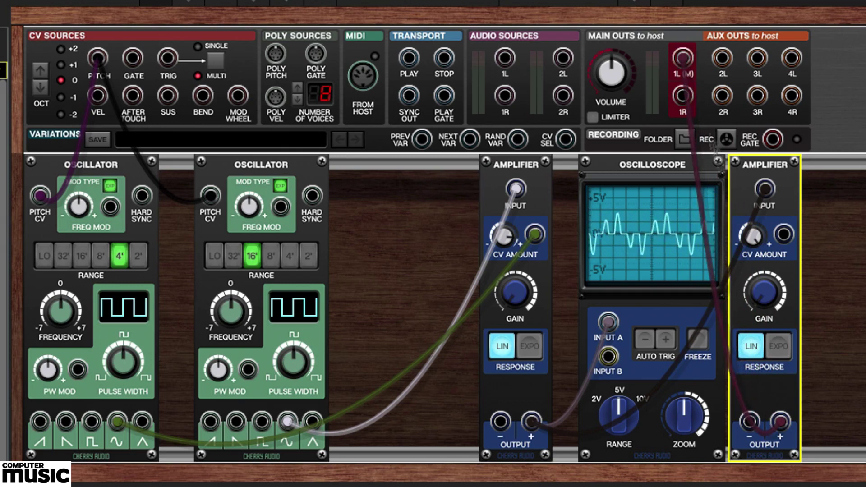
# Adjust the first Amplifier's CV amount and bring the second Amplifier's gain down to 0.0%
pyautogui.moveTo(761, 283)
pyautogui.moveTo(761, 283); pyautogui.dragTo(773, 190)
pyautogui.moveTo(537, 239); pyautogui.dragTo(507, 191)
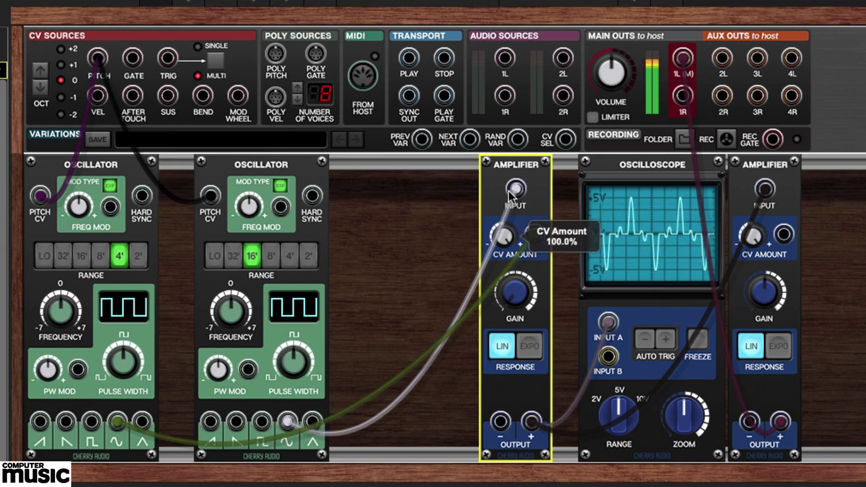
pyautogui.click(769, 293)
pyautogui.moveTo(769, 293); pyautogui.dragTo(738, 406)
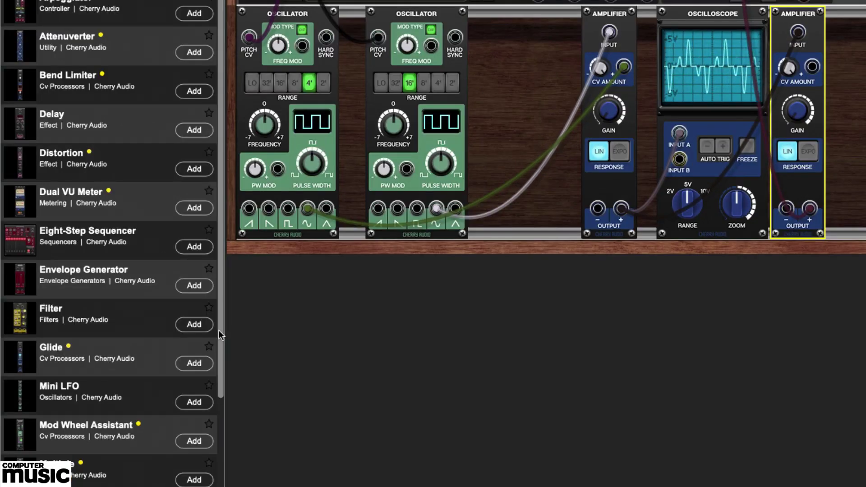
# Add a third Oscillator on a new lower row and set it to LO range
pyautogui.scroll(-5, 218, 330)
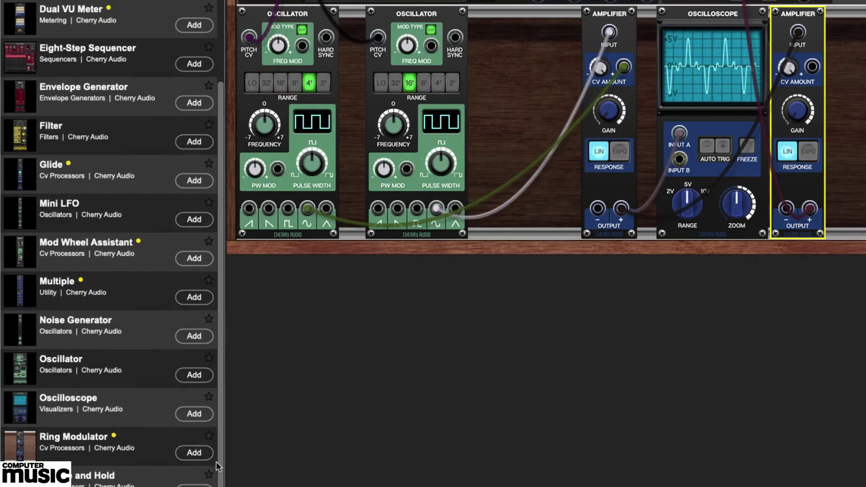
pyautogui.click(199, 375)
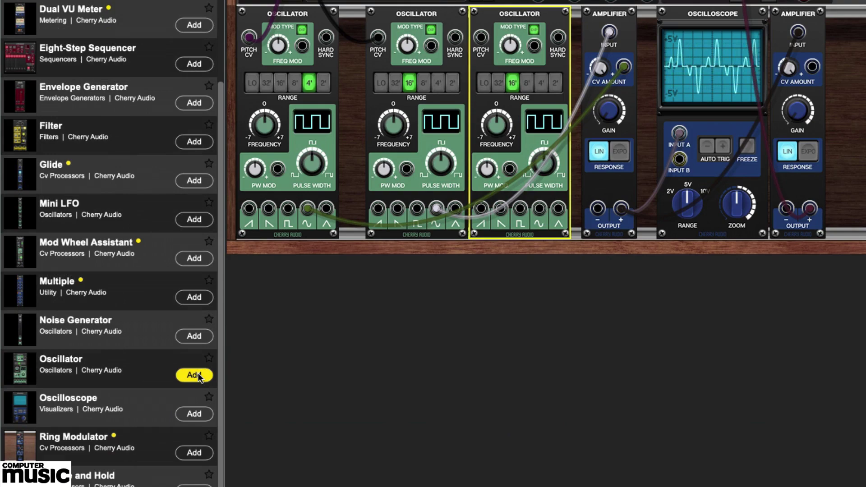
pyautogui.moveTo(519, 16); pyautogui.dragTo(272, 270)
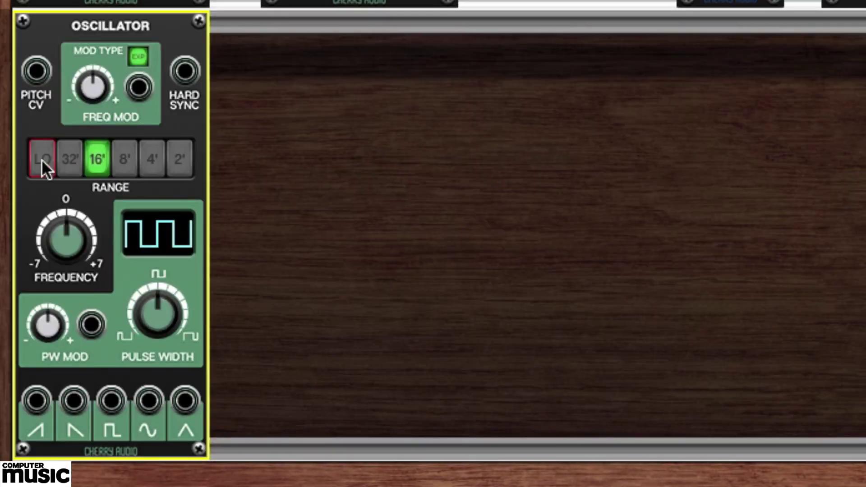
pyautogui.click(42, 158)
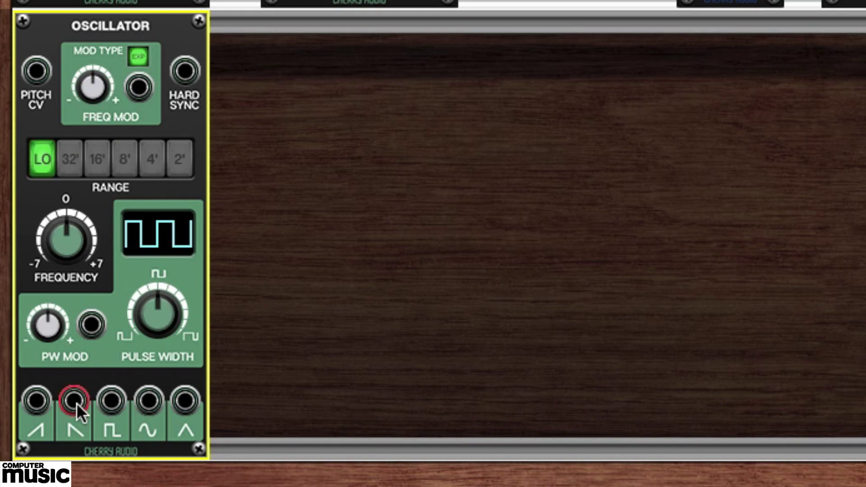
# Cable its saw-down output to the right Amplifier's CV Amount, adjust depth, and set frequency -2.00
pyautogui.moveTo(77, 402); pyautogui.dragTo(493, 121)
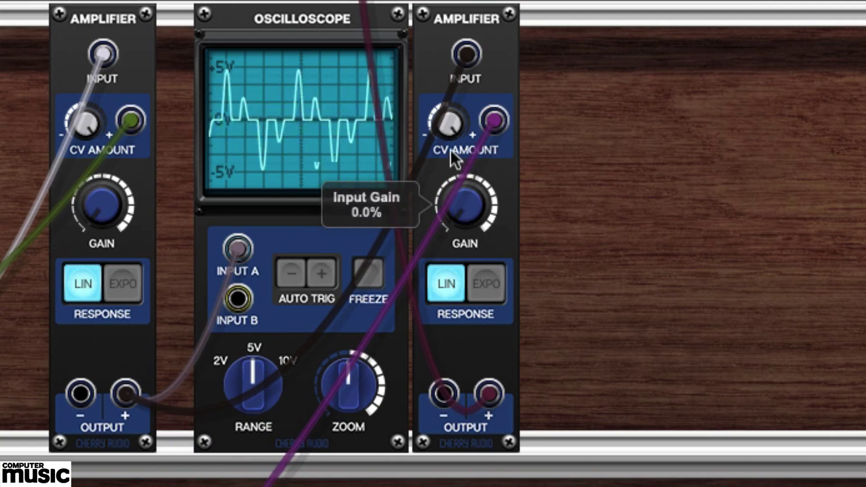
pyautogui.moveTo(441, 126); pyautogui.dragTo(445, 195)
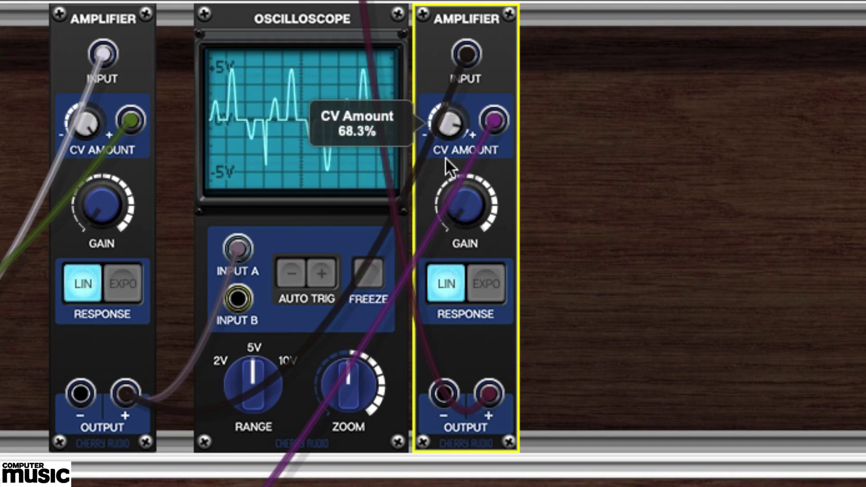
pyautogui.moveTo(449, 137); pyautogui.dragTo(452, 135)
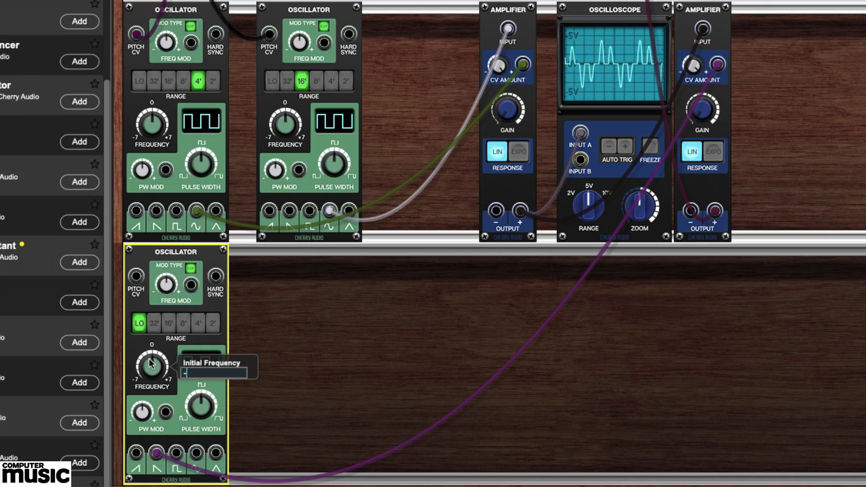
pyautogui.write('-2')
pyautogui.press('Return')
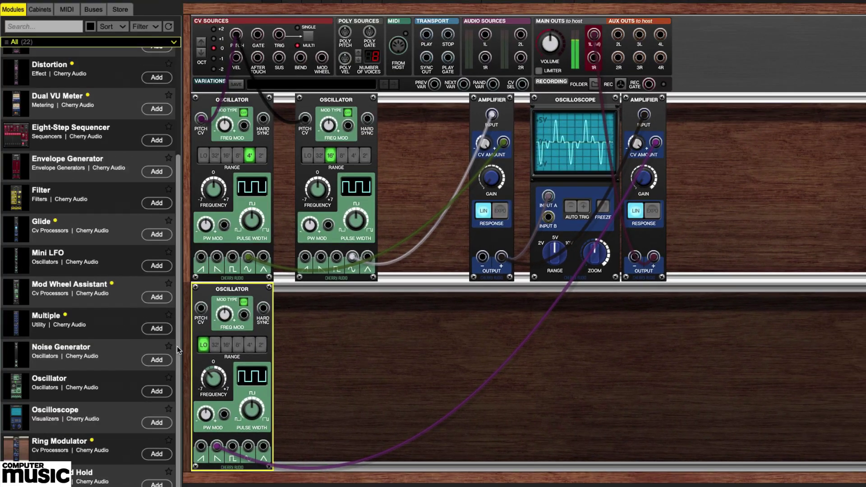
# Add an Envelope Generator and an Amplifier to its right, gating the envelope from the bottom Oscillator
pyautogui.moveTo(177, 345); pyautogui.dragTo(184, 127)
pyautogui.click(157, 68)
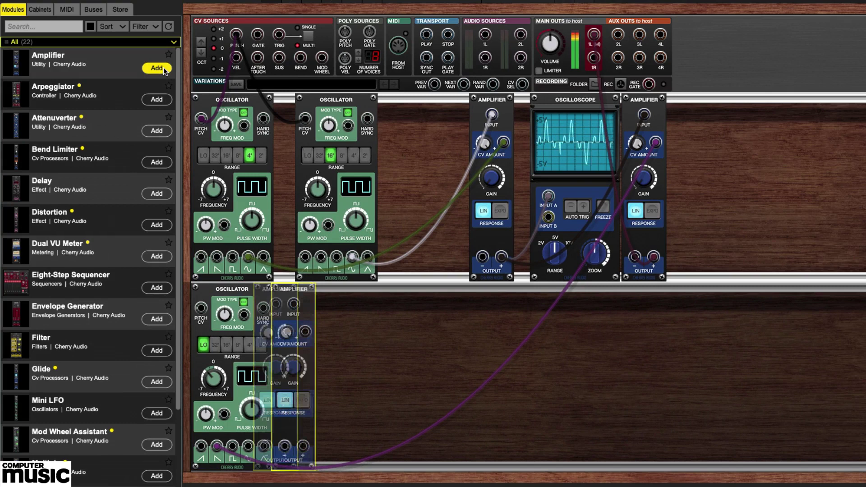
pyautogui.click(157, 319)
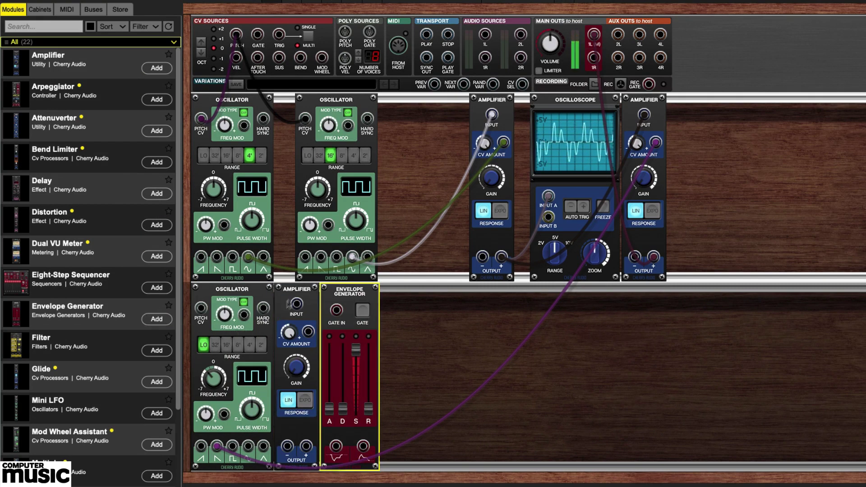
pyautogui.moveTo(292, 290); pyautogui.dragTo(401, 296)
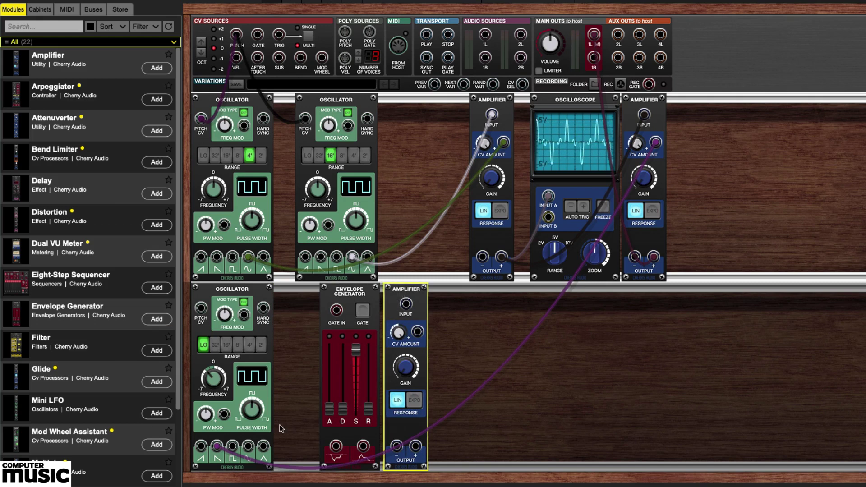
pyautogui.click(224, 453)
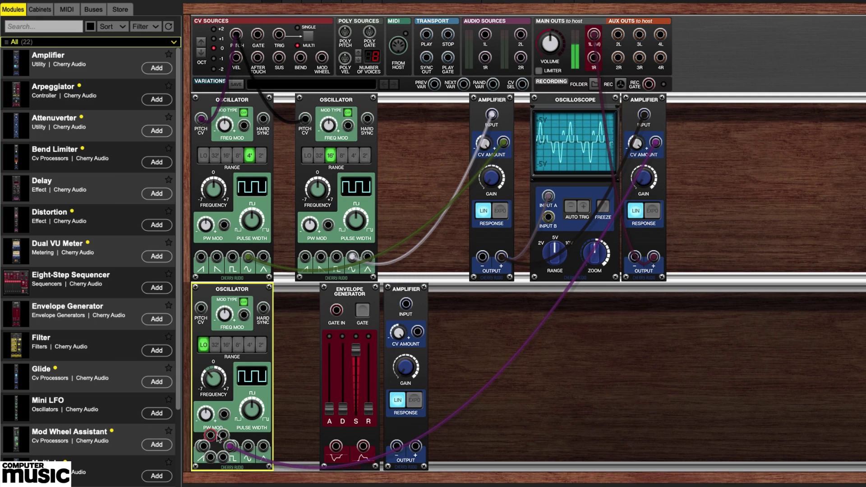
pyautogui.moveTo(222, 436); pyautogui.dragTo(336, 312)
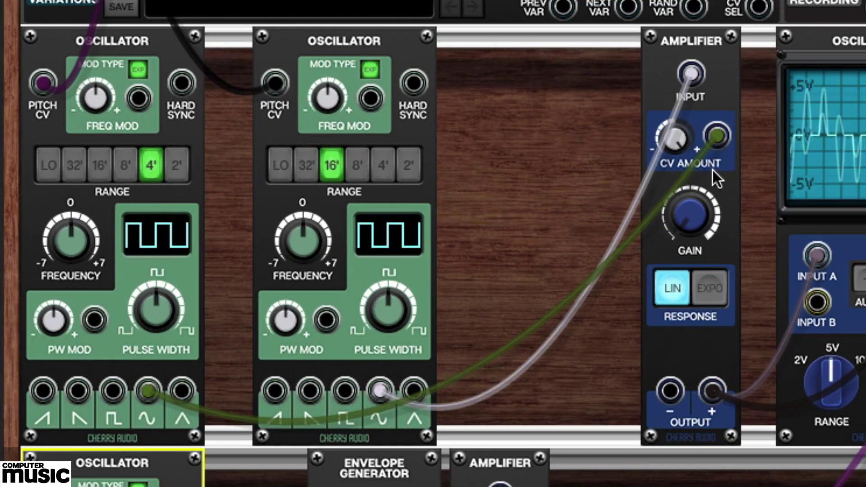
# Route the first Oscillator's sine through the lower Amplifier into Amplifier 1's CV, with the envelope on its CV
pyautogui.click(717, 134)
pyautogui.moveTo(716, 134); pyautogui.dragTo(581, 117)
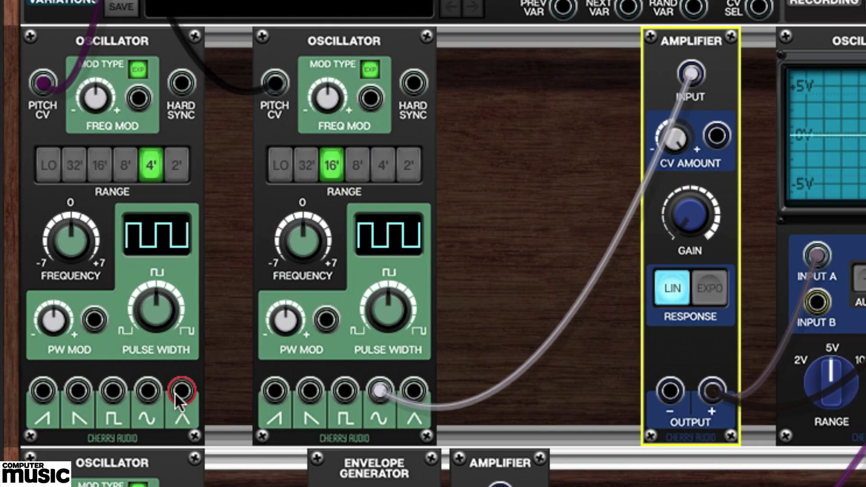
pyautogui.moveTo(148, 392); pyautogui.dragTo(500, 485)
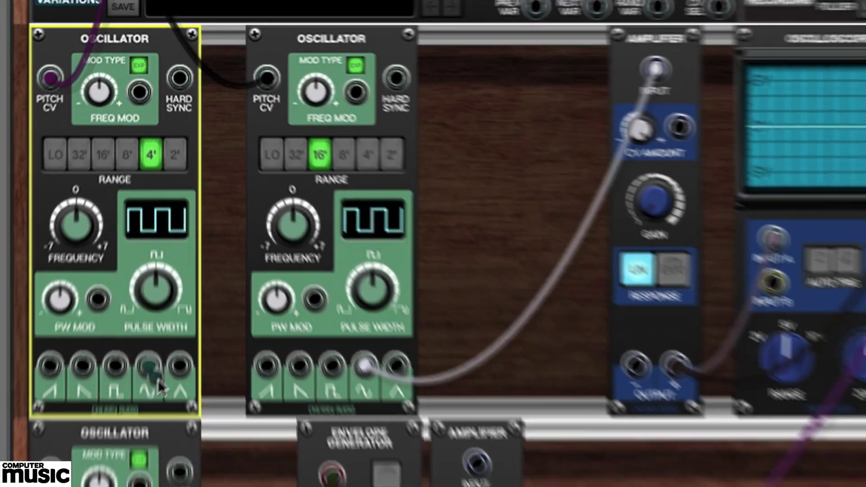
pyautogui.moveTo(345, 283); pyautogui.dragTo(345, 283)
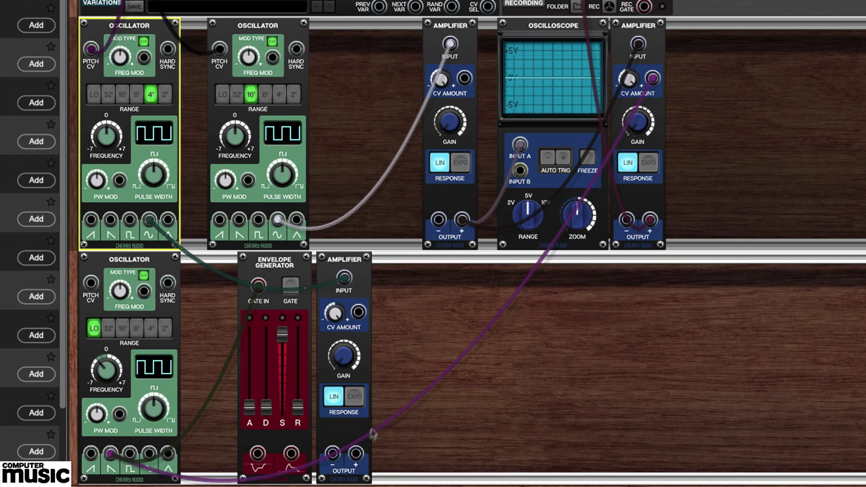
pyautogui.moveTo(356, 455); pyautogui.dragTo(467, 80)
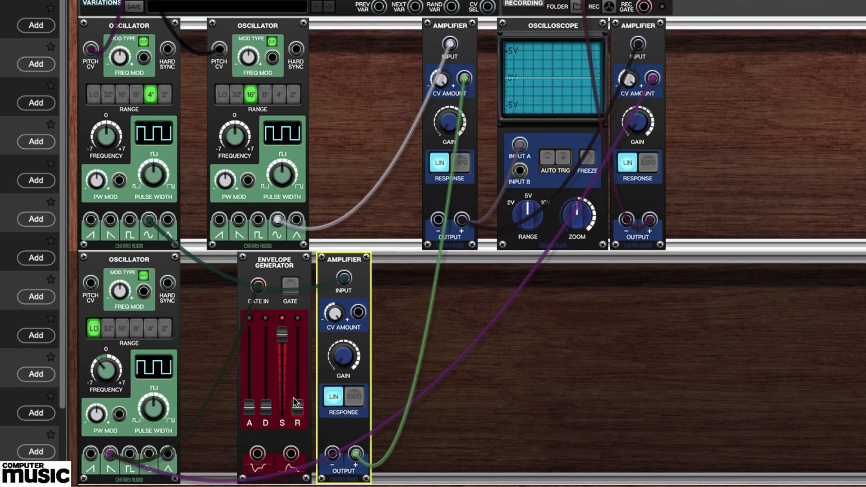
pyautogui.moveTo(291, 455); pyautogui.dragTo(358, 314)
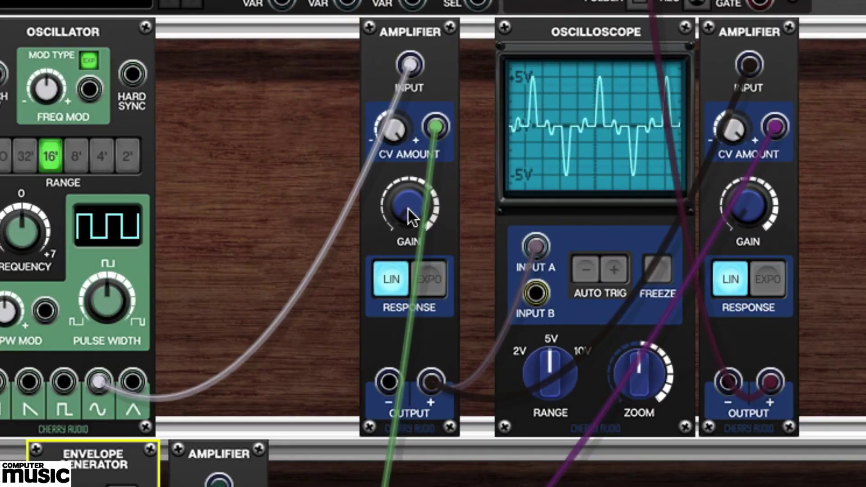
# Raise the scope Amplifier's gain to 31.2% and drop the envelope sustain to 0
pyautogui.click(449, 124)
pyautogui.moveTo(411, 215); pyautogui.dragTo(431, 66)
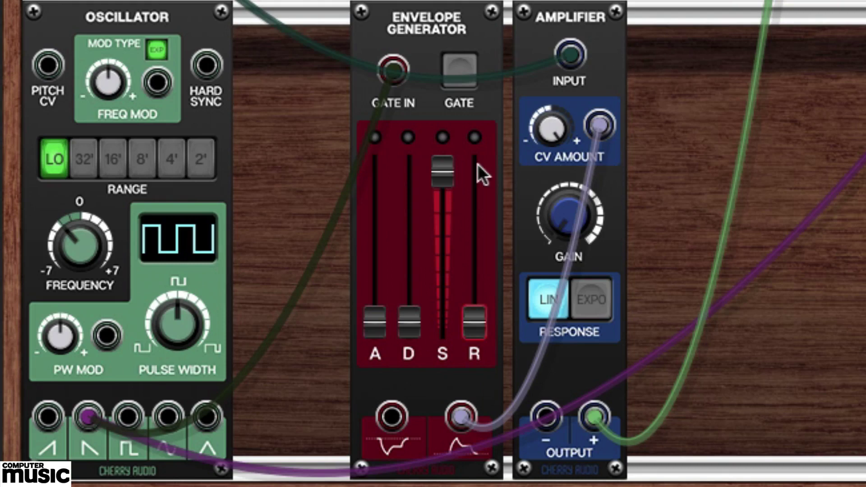
pyautogui.moveTo(443, 177); pyautogui.dragTo(415, 272)
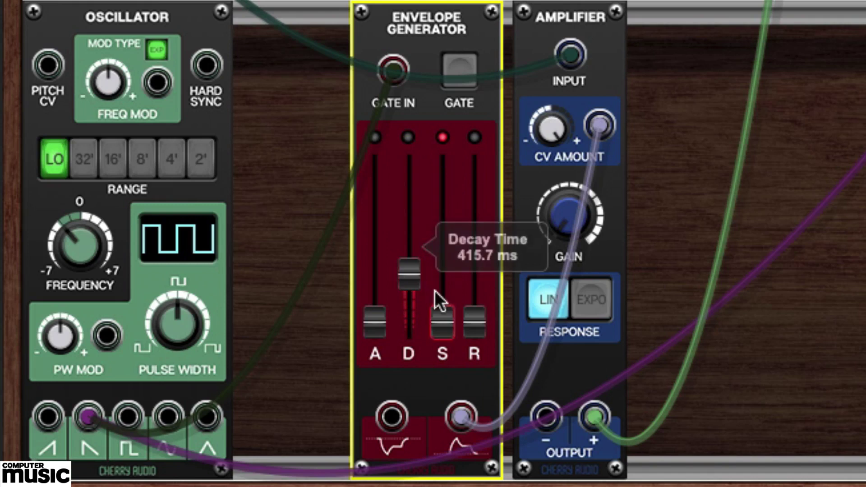
# Lengthen the envelope release to 1437.6 ms and nudge the bottom Oscillator frequency up to -1.02
pyautogui.moveTo(474, 318)
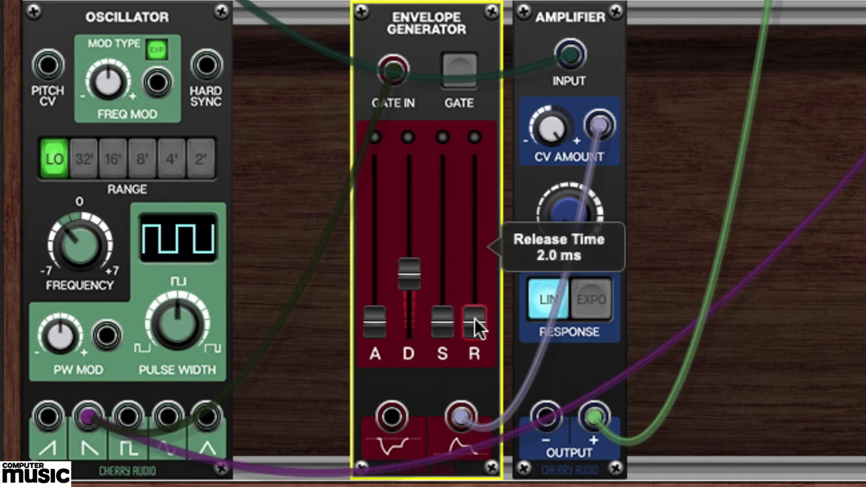
pyautogui.moveTo(474, 318); pyautogui.dragTo(482, 245)
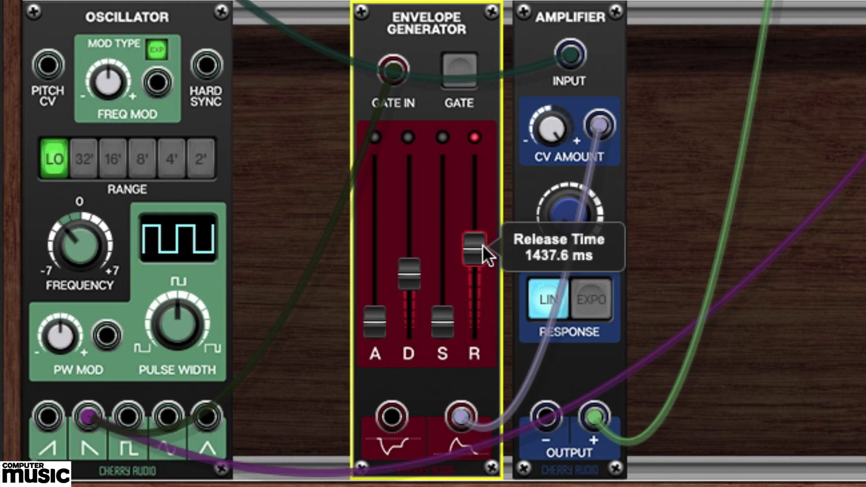
pyautogui.moveTo(74, 245); pyautogui.dragTo(77, 223)
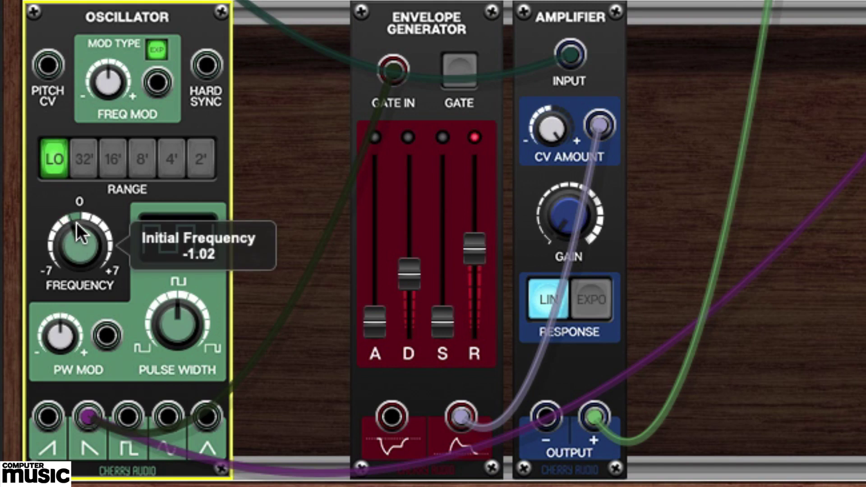